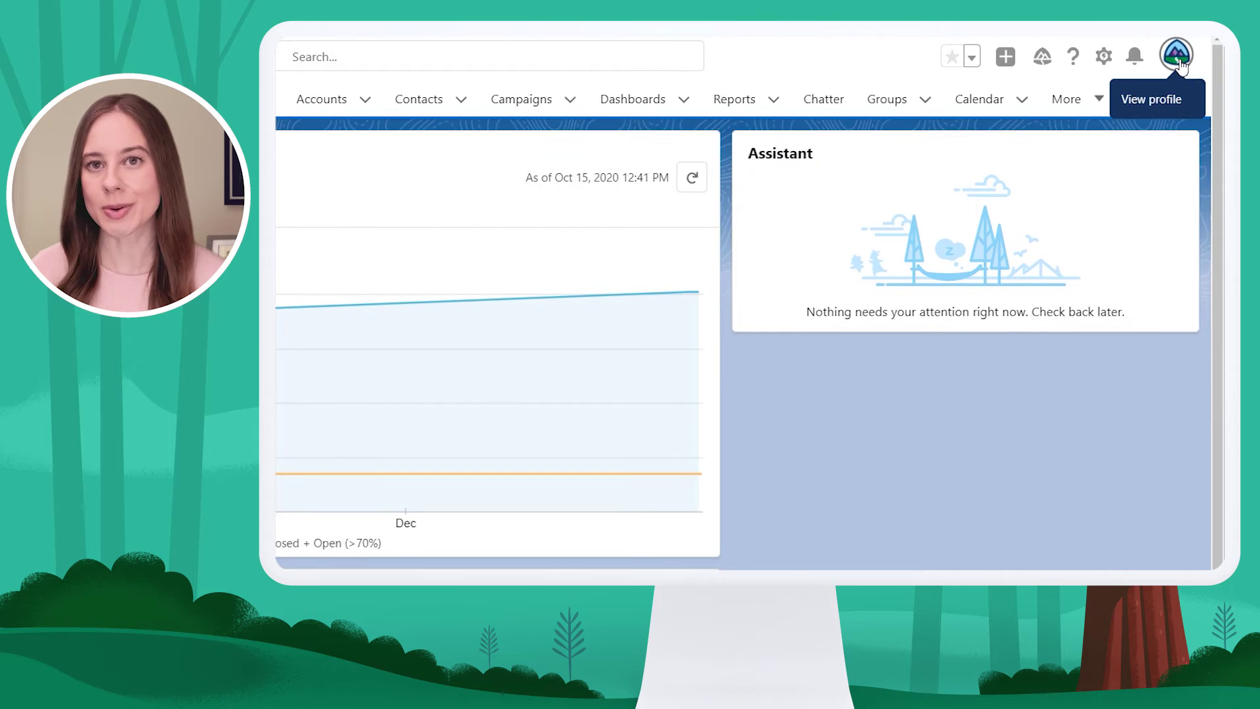
# Open Grant Account Login Access in personal settings, leaving both access durations at No Access
pyautogui.click(1177, 59)
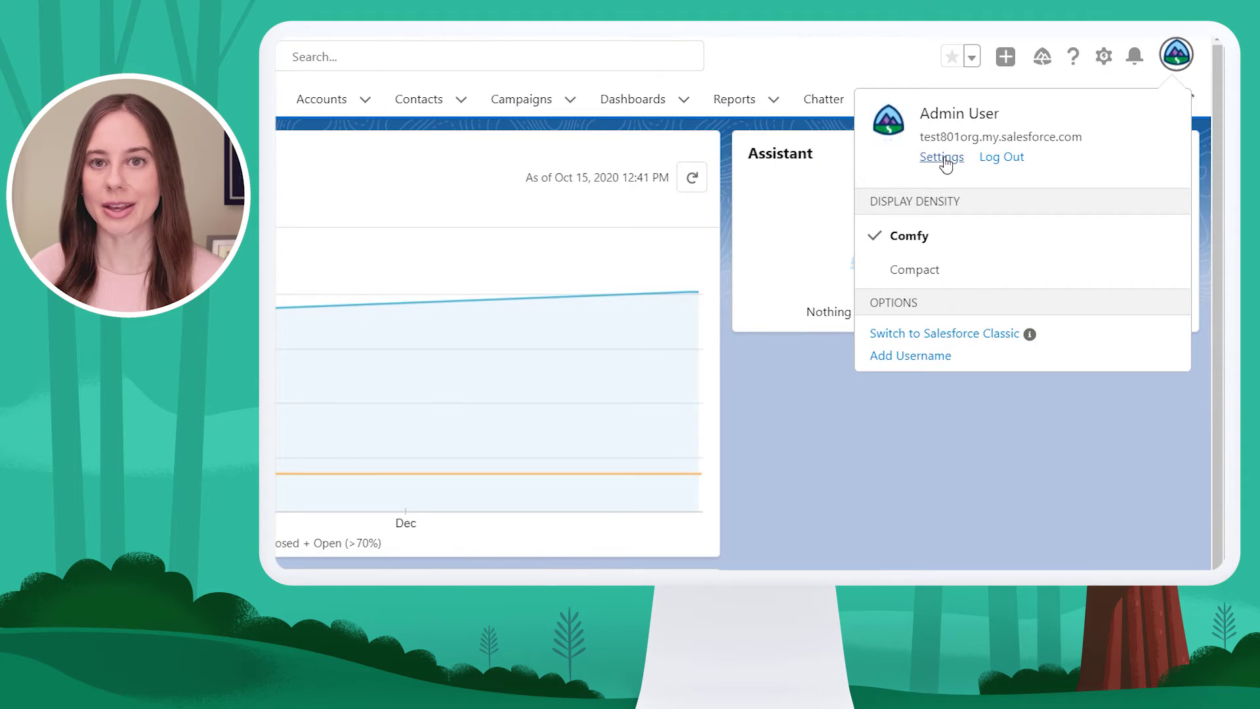
pyautogui.click(943, 158)
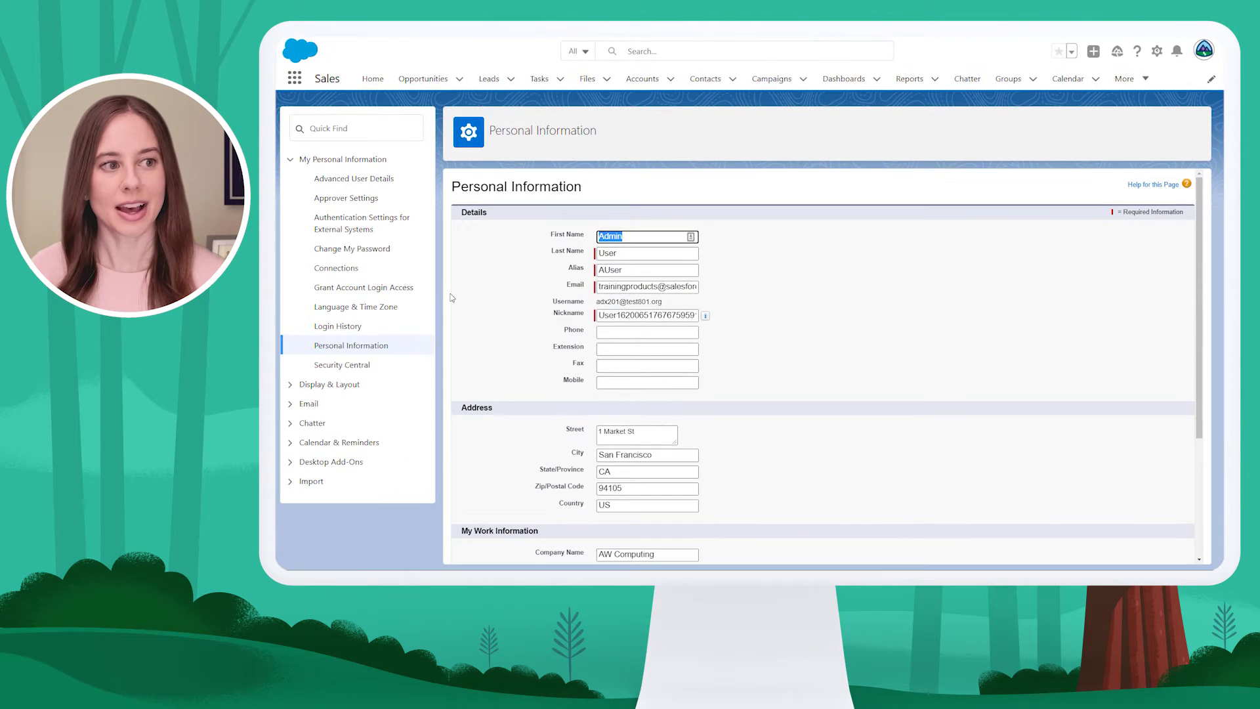
pyautogui.click(373, 292)
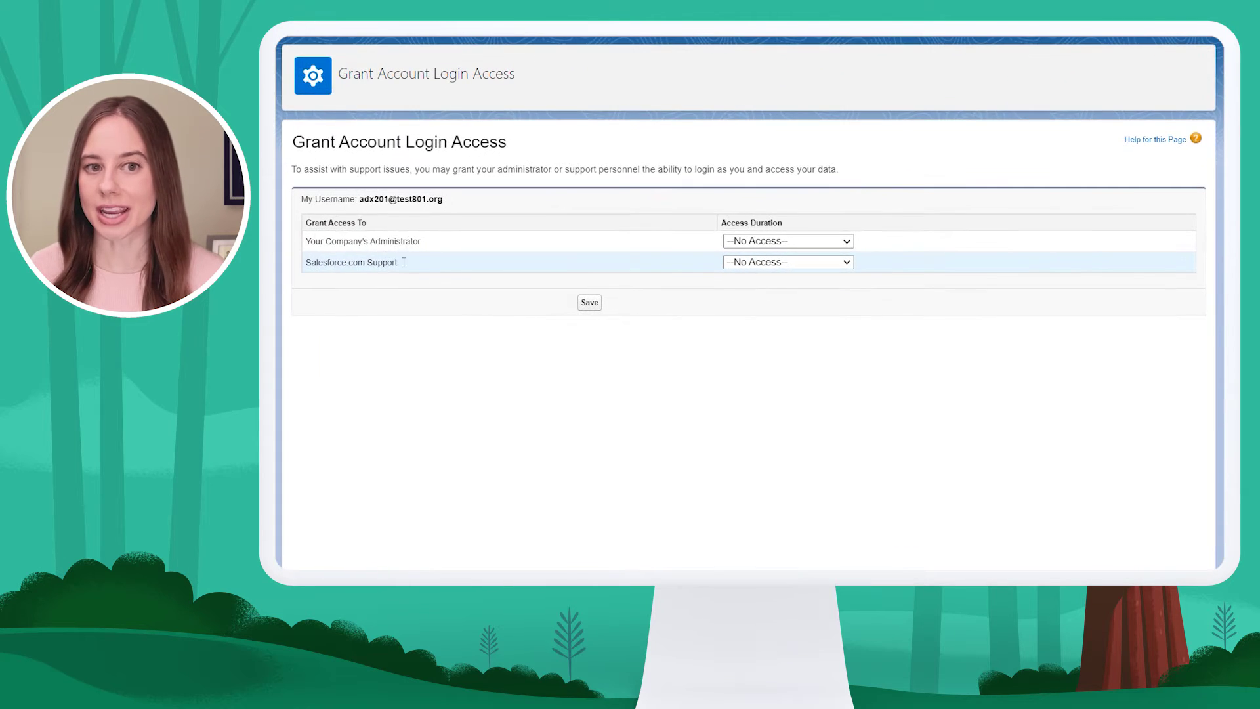
pyautogui.click(846, 242)
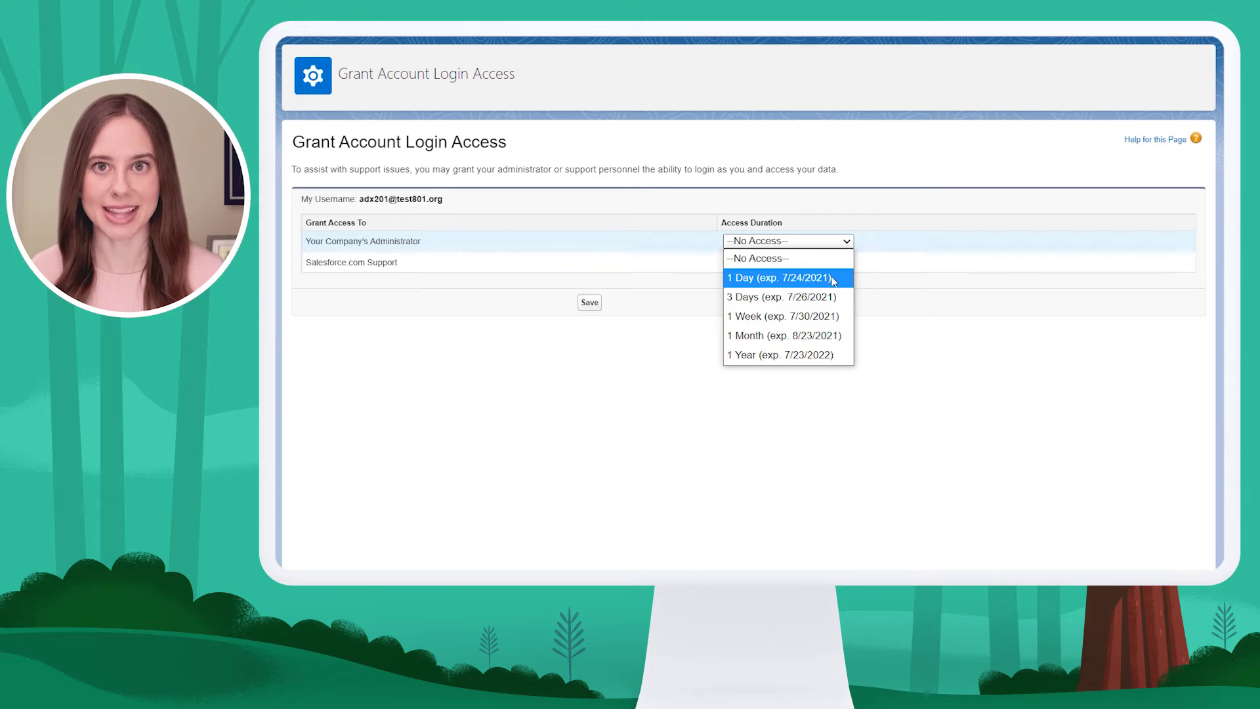
pyautogui.click(859, 424)
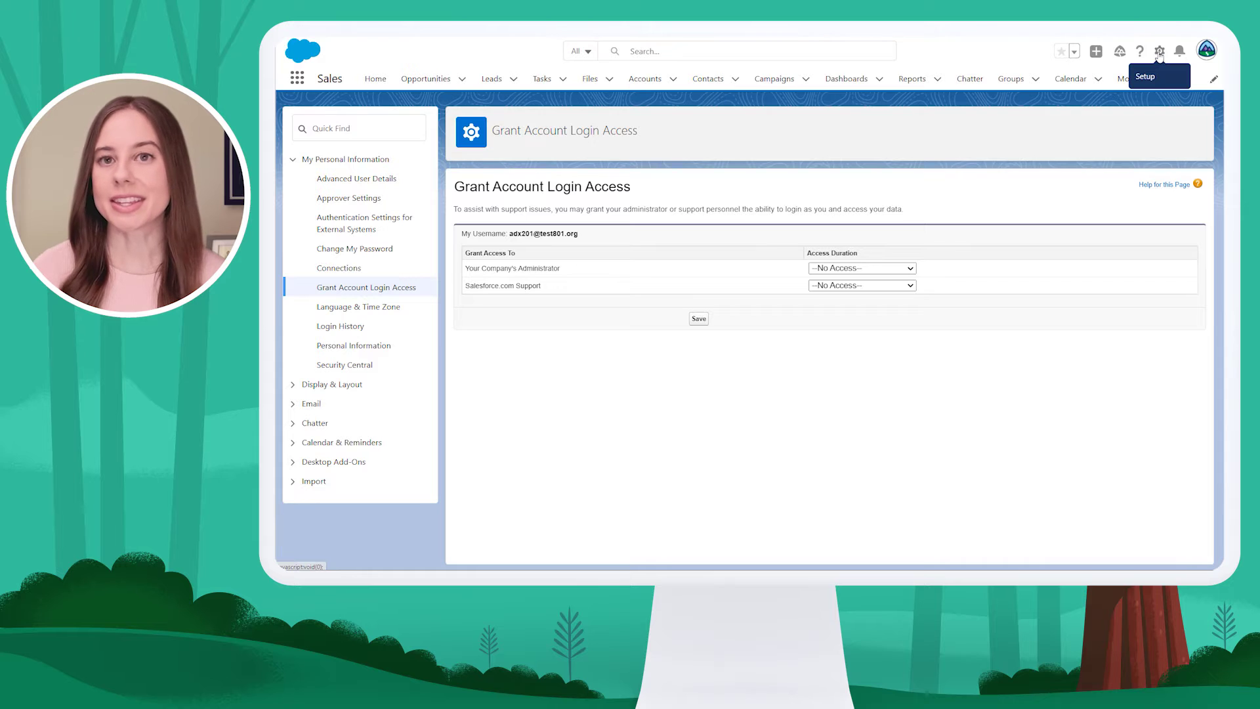
# Go to Setup and find the Login Access Policies page via a 'login access' search
pyautogui.click(1159, 52)
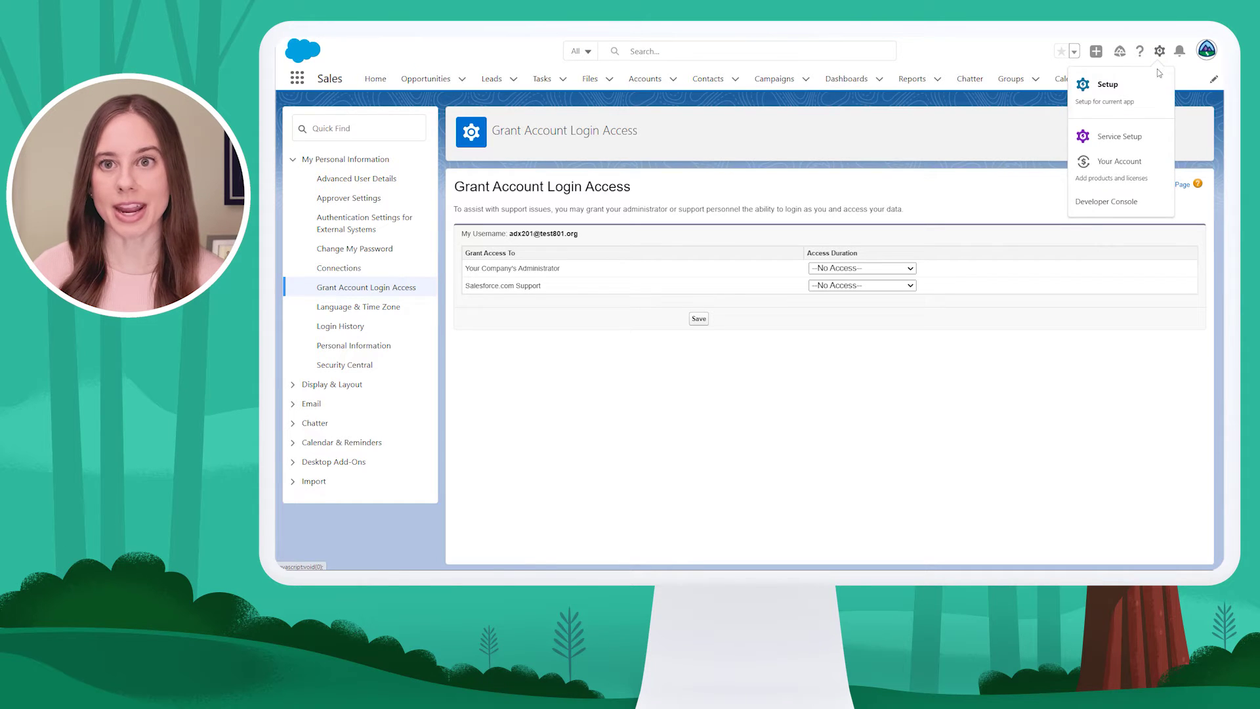
pyautogui.click(1157, 95)
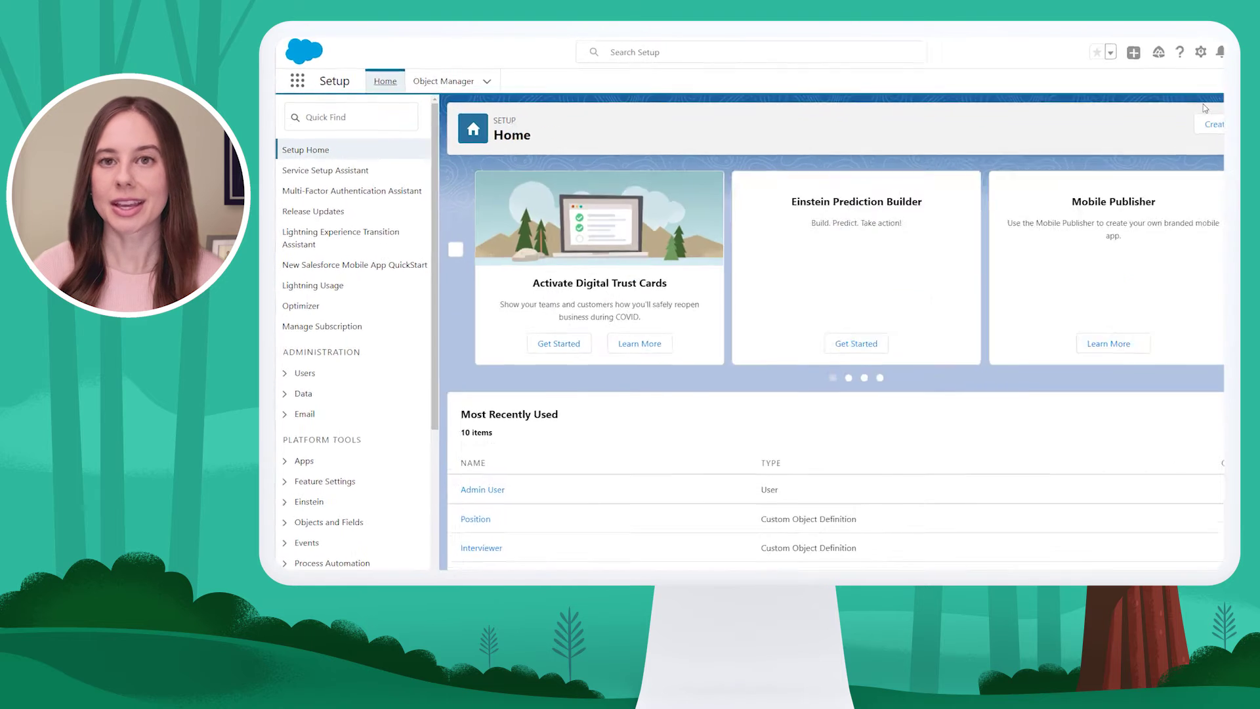
pyautogui.click(345, 117)
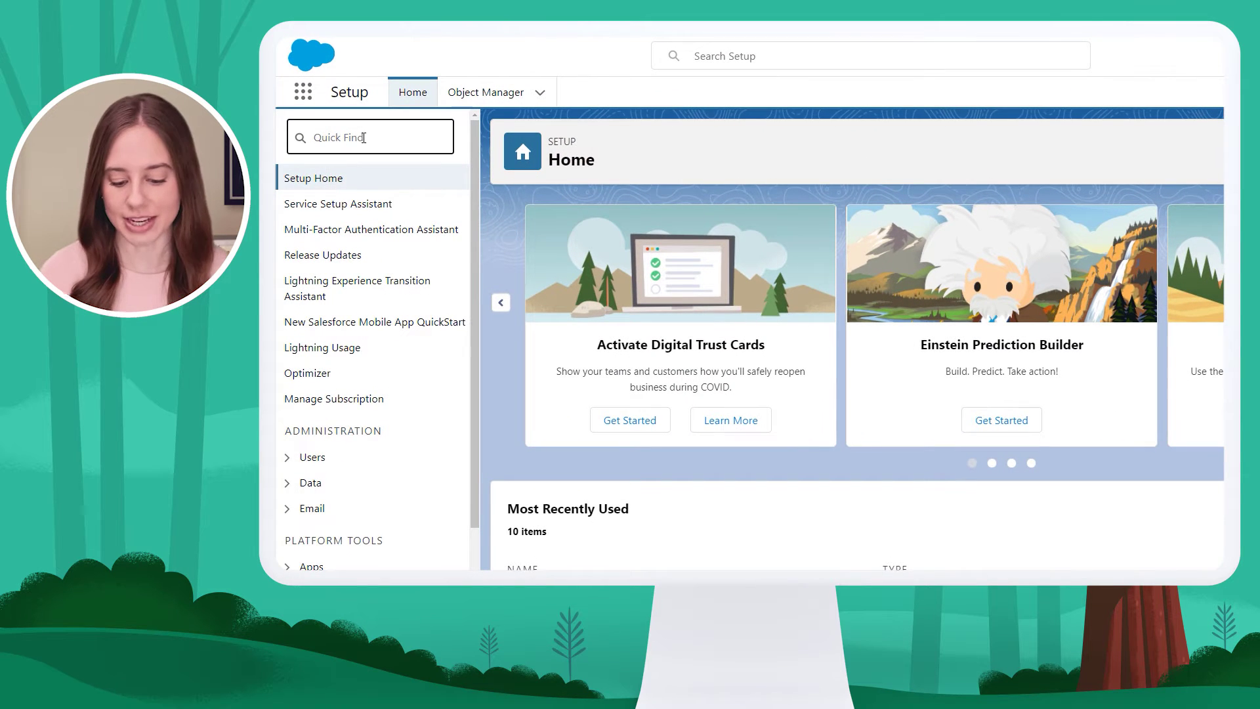
pyautogui.write('lo')
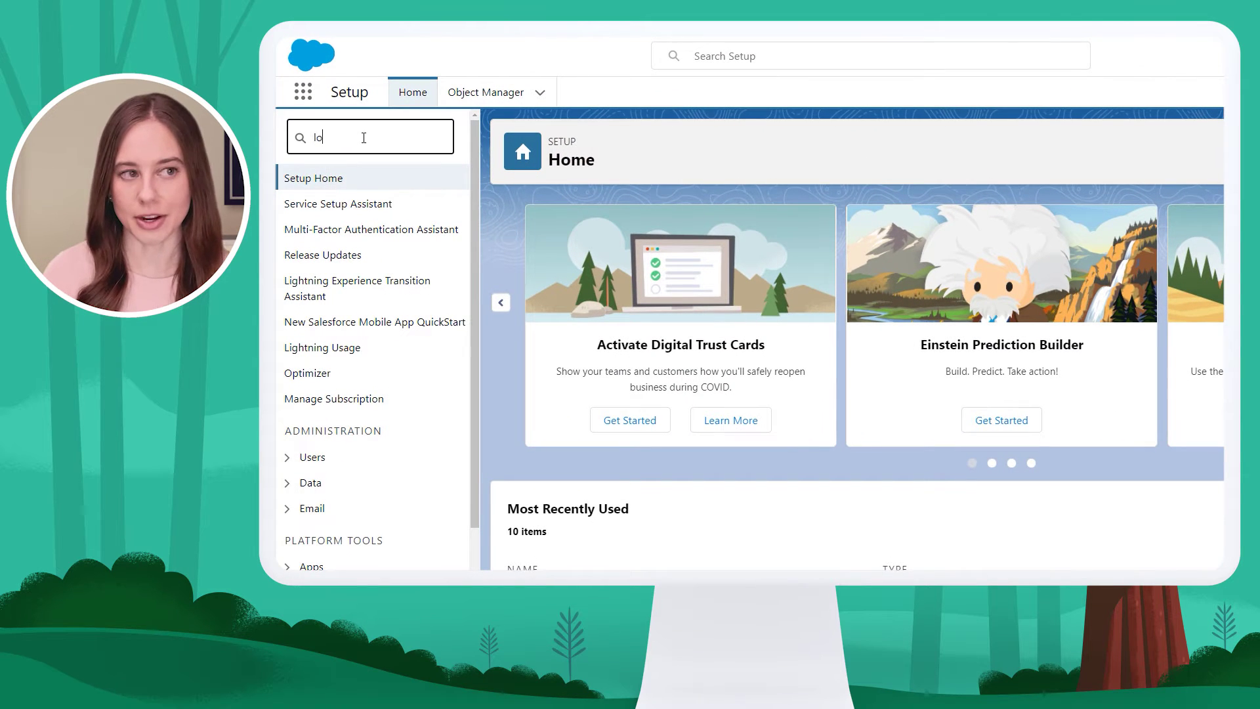
pyautogui.write('gin access')
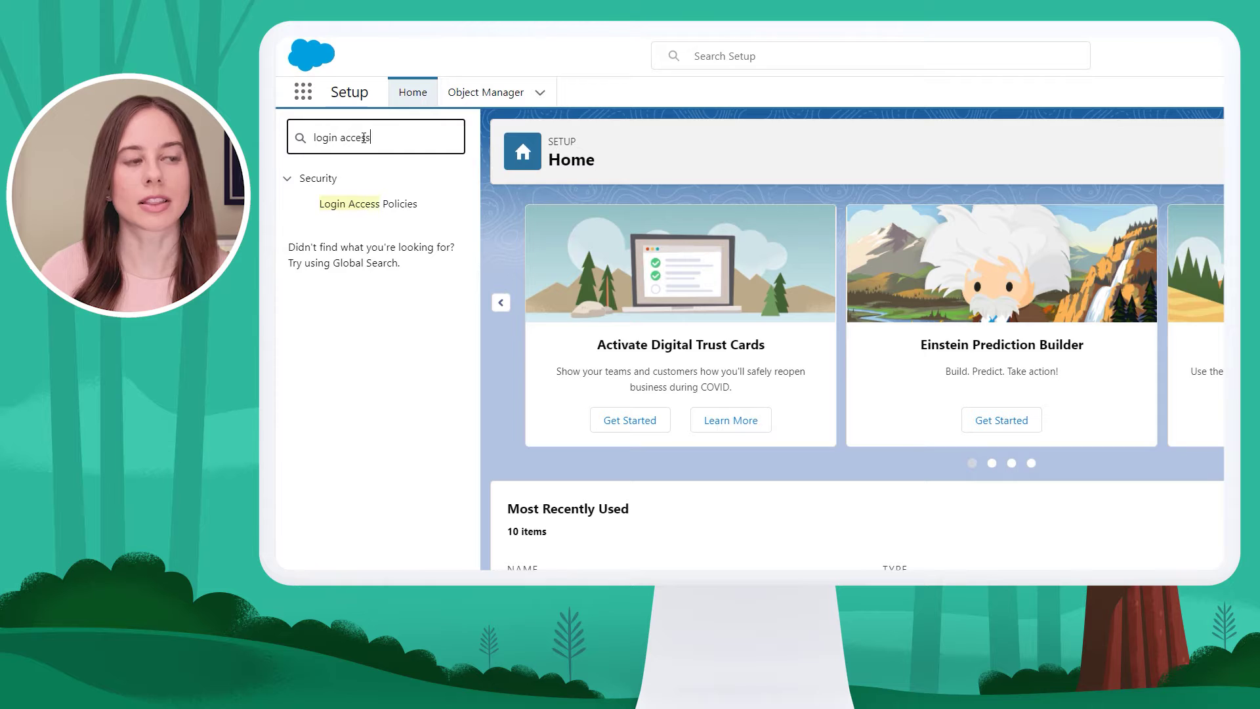
pyautogui.click(373, 206)
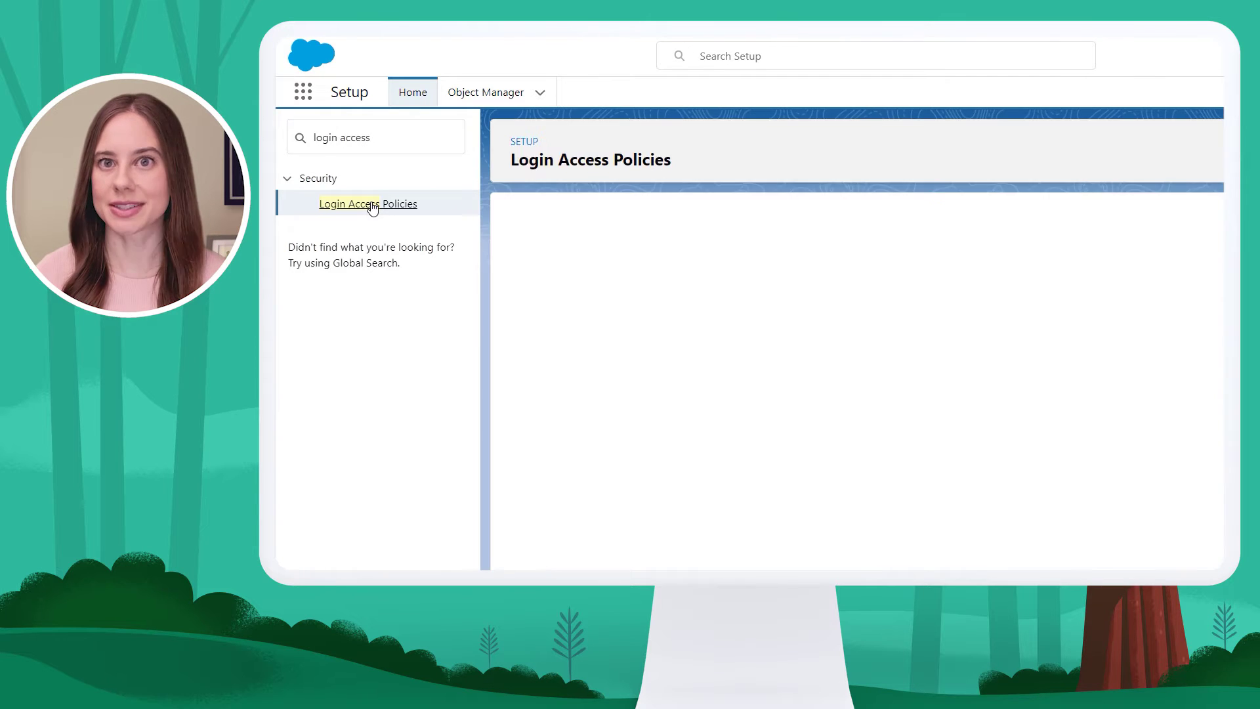
# Enable 'Administrators Can Log in as Any User' and save the policy
pyautogui.scroll(-2, 667, 262)
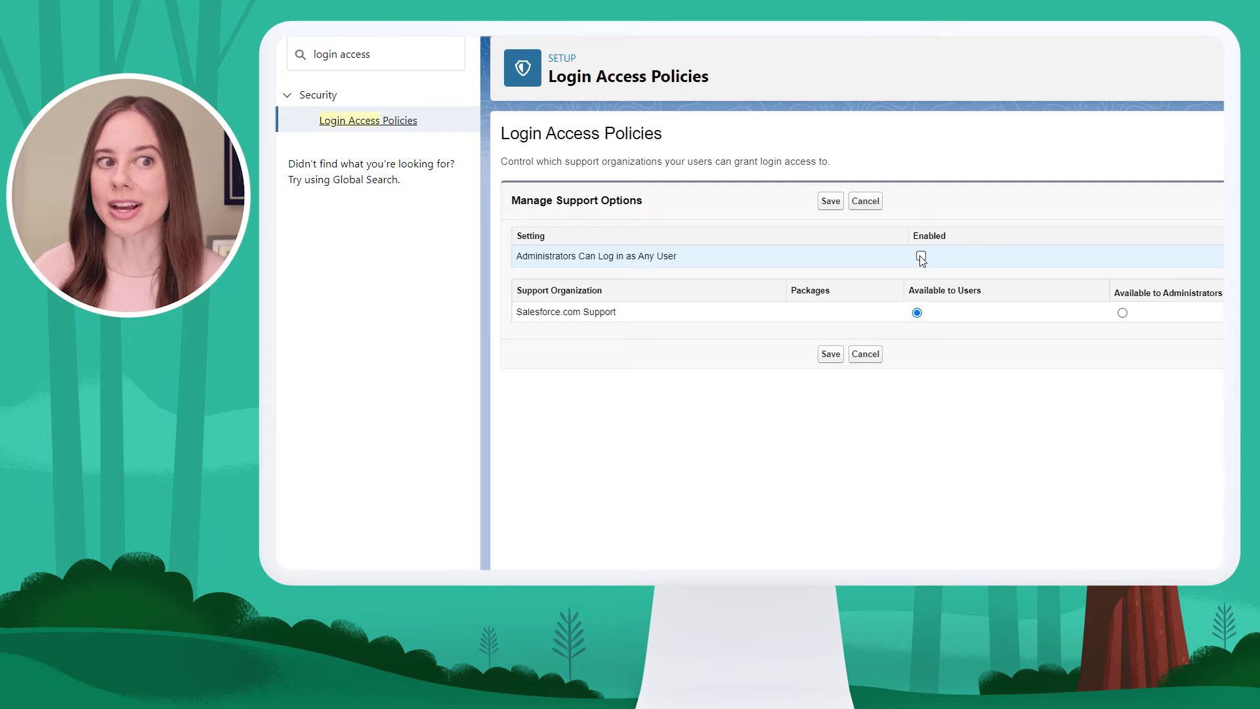
pyautogui.click(921, 256)
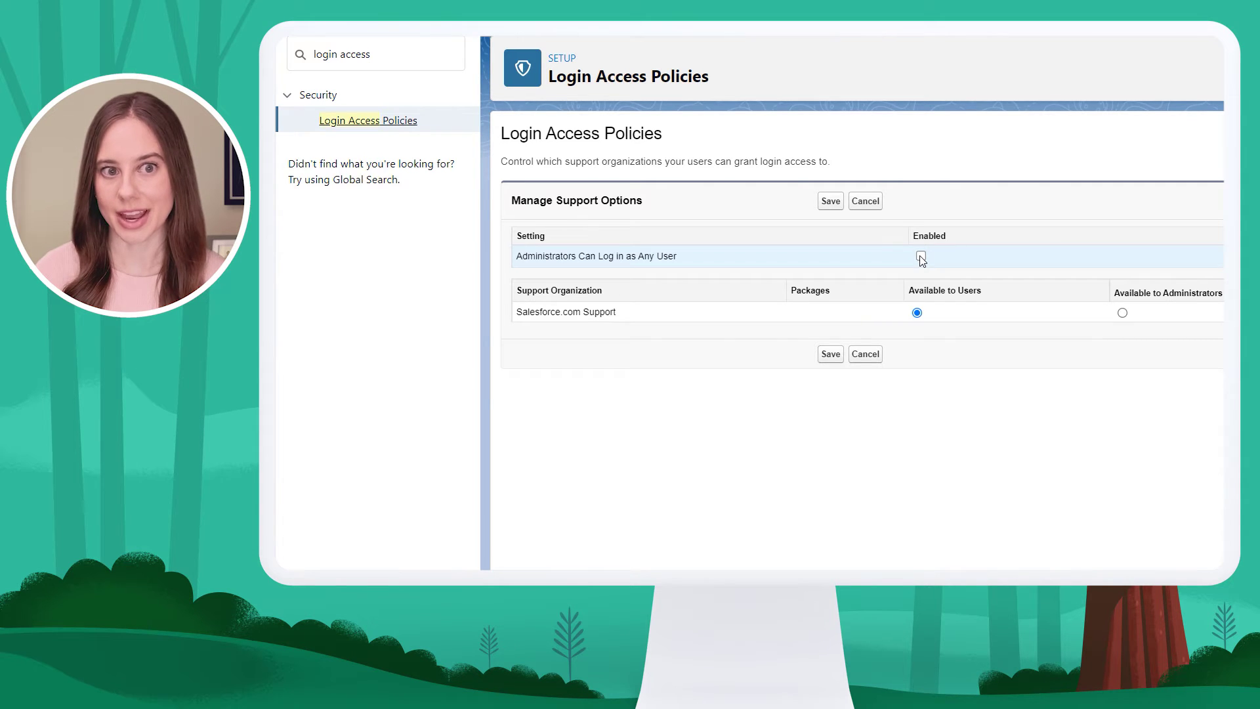
pyautogui.click(829, 202)
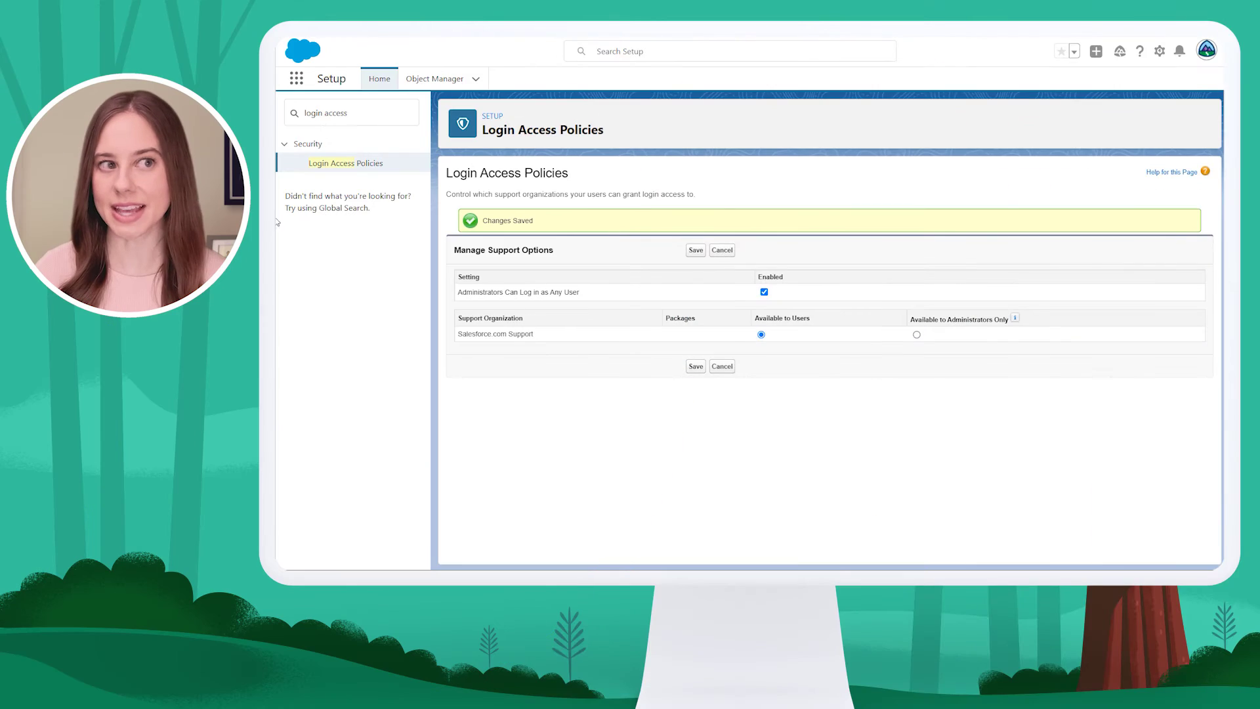
# Clear the Setup search, open Users, filter by L, and log in as the Standard User
pyautogui.moveTo(367, 111); pyautogui.dragTo(277, 122)
pyautogui.press('BackSpace')
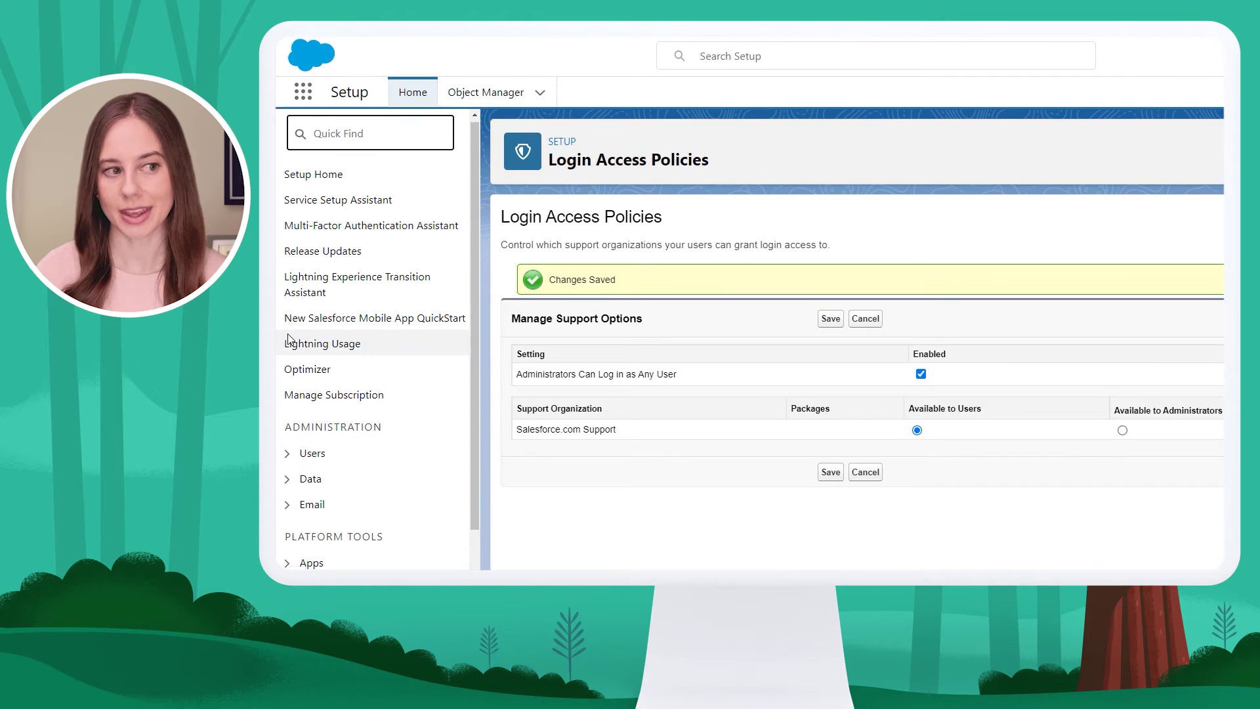
pyautogui.scroll(-2, 287, 335)
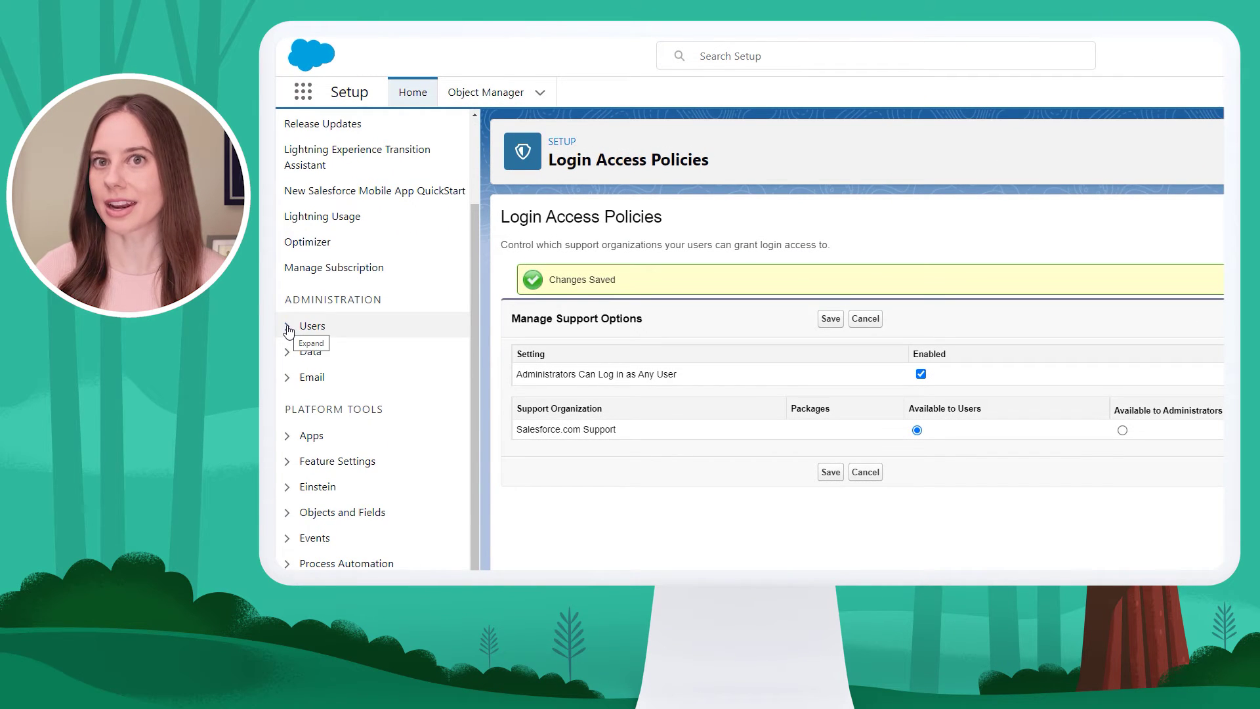
pyautogui.click(287, 326)
pyautogui.scroll(-3, 288, 331)
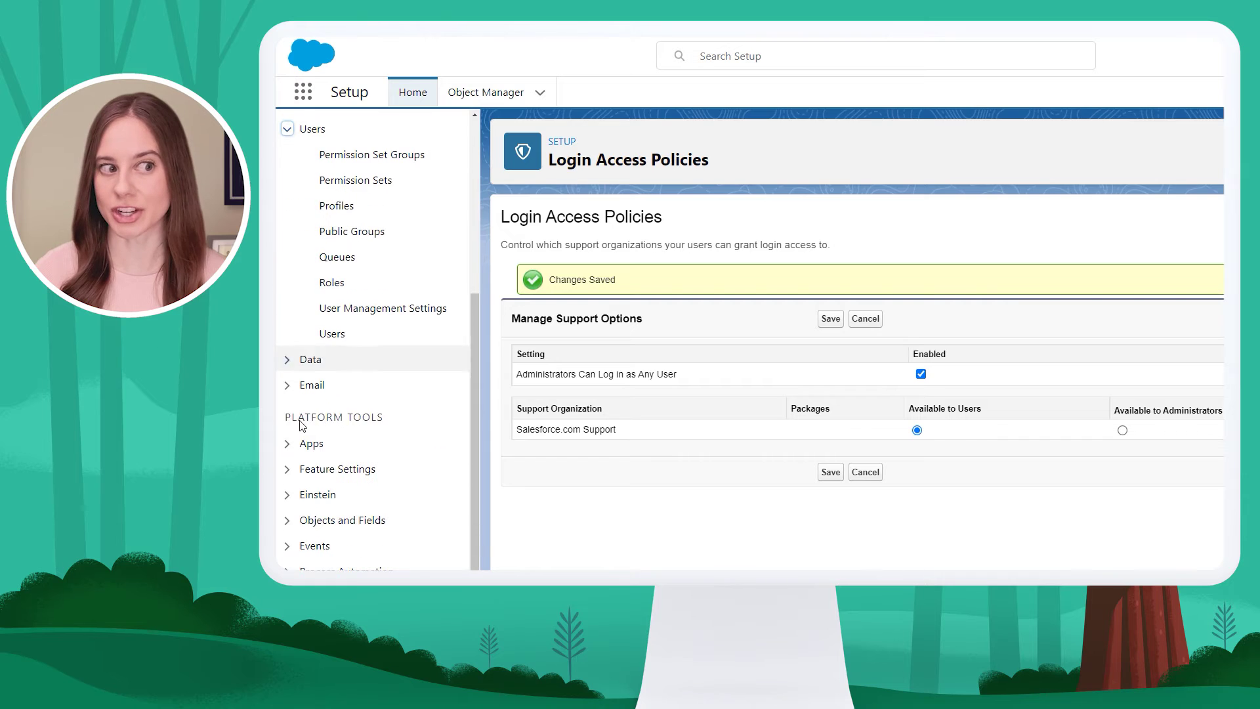
pyautogui.click(332, 335)
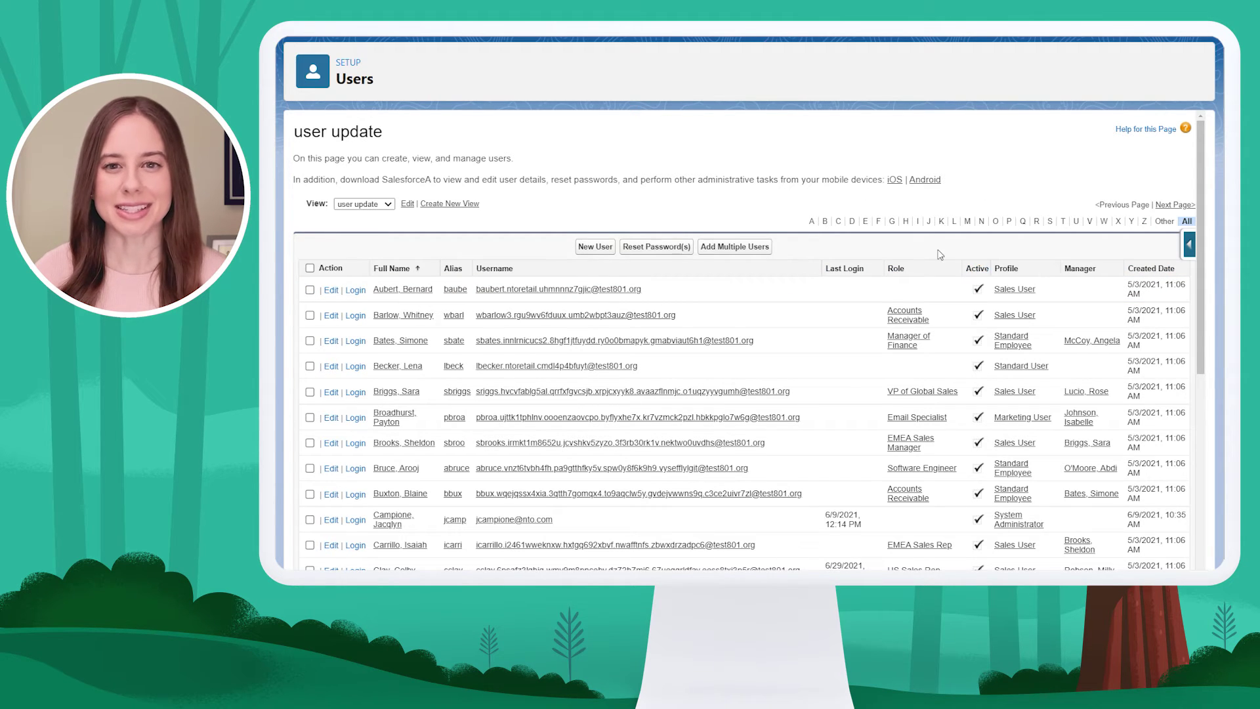
pyautogui.click(955, 222)
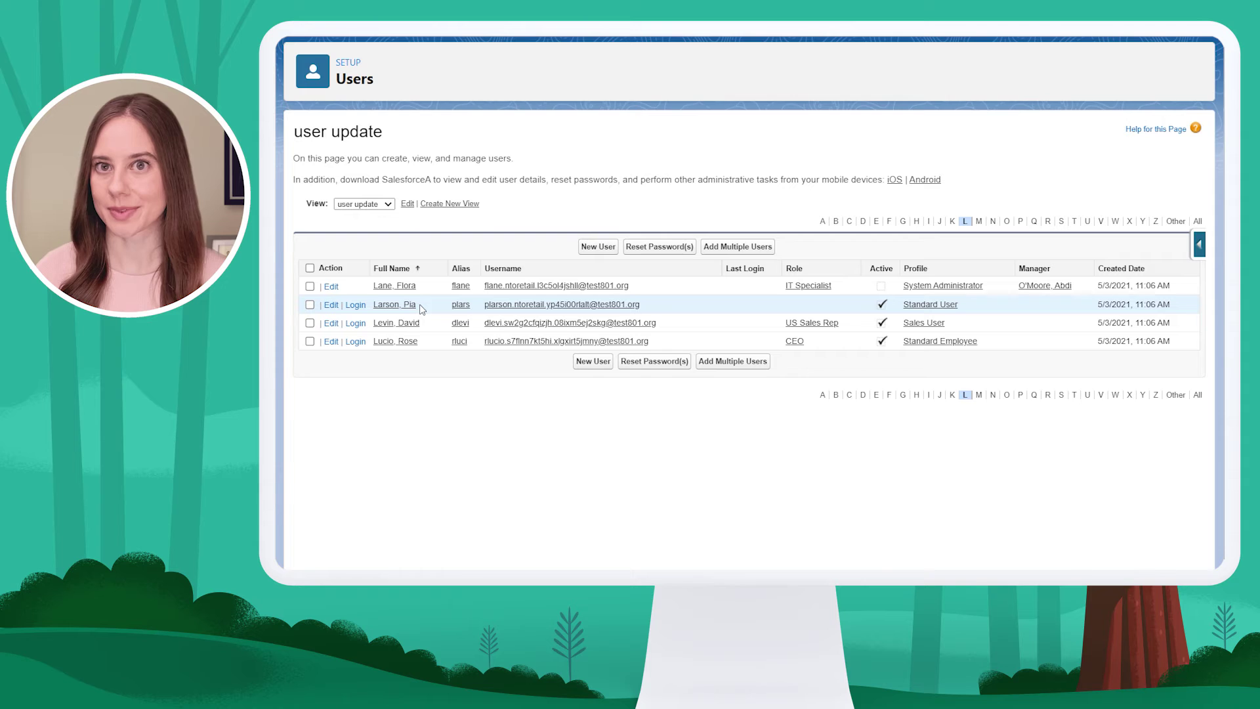
pyautogui.click(354, 305)
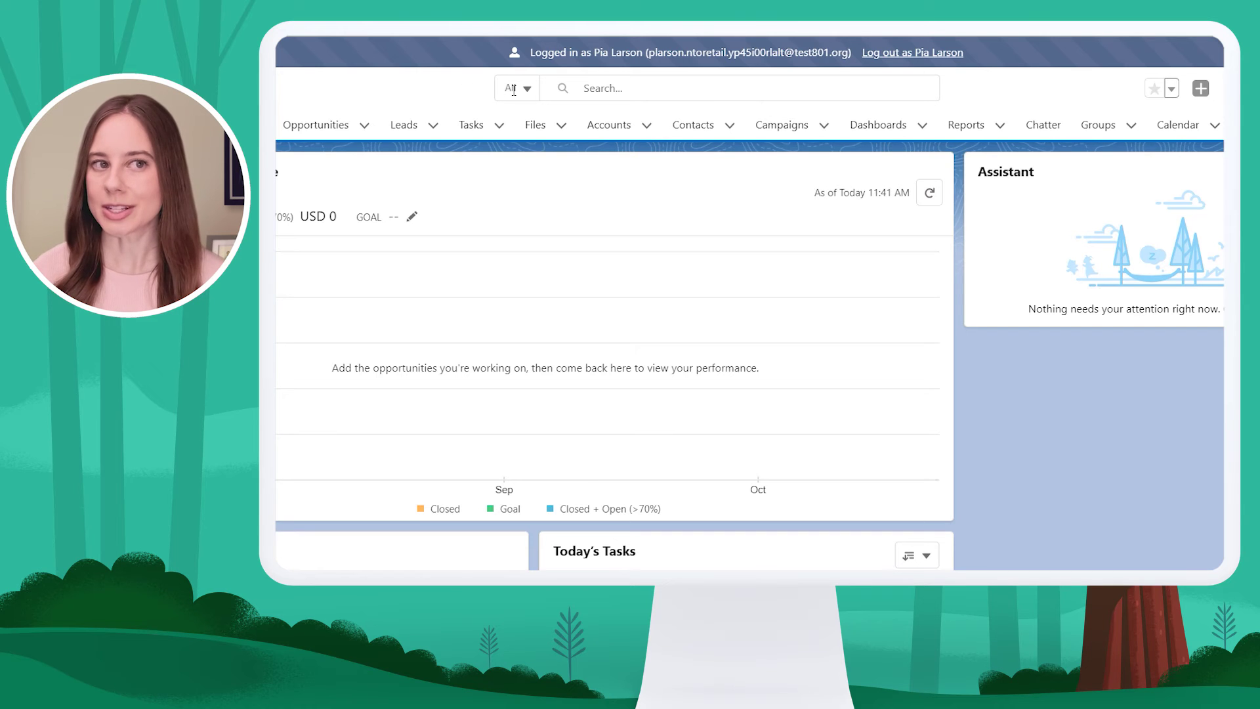
# On the Alpineers account's Details, enter the new phone number and save it
pyautogui.click(624, 125)
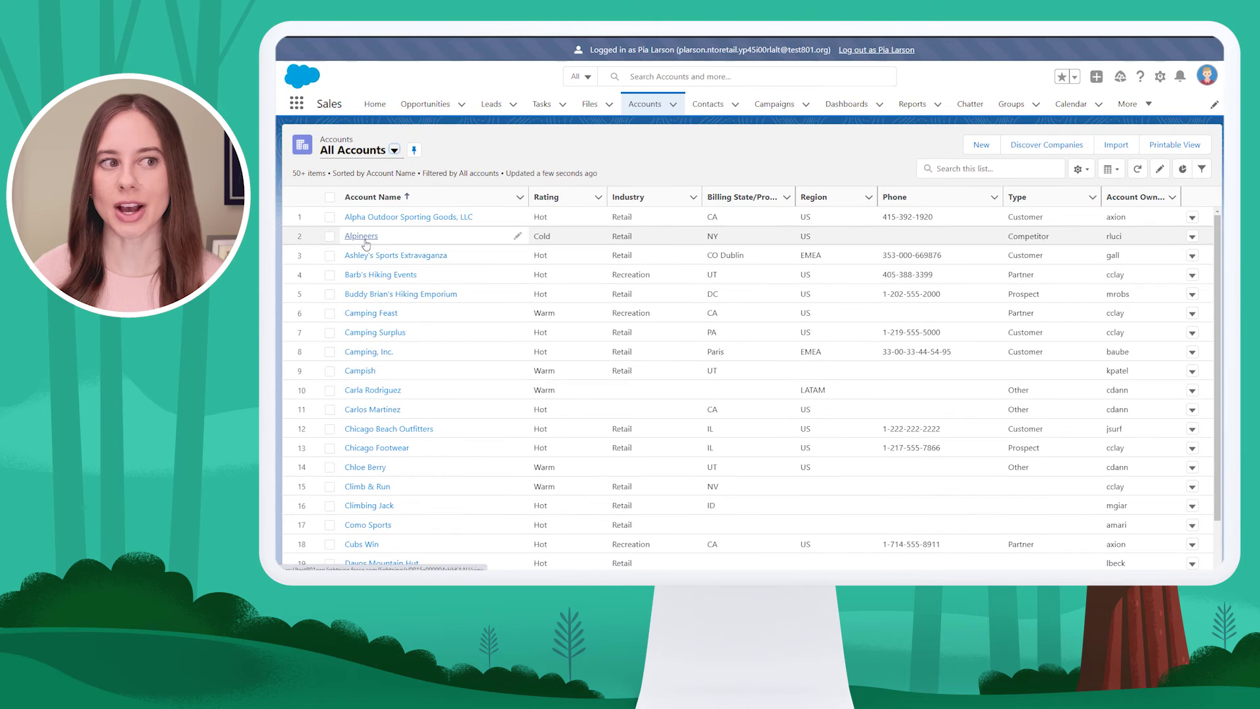
pyautogui.click(365, 240)
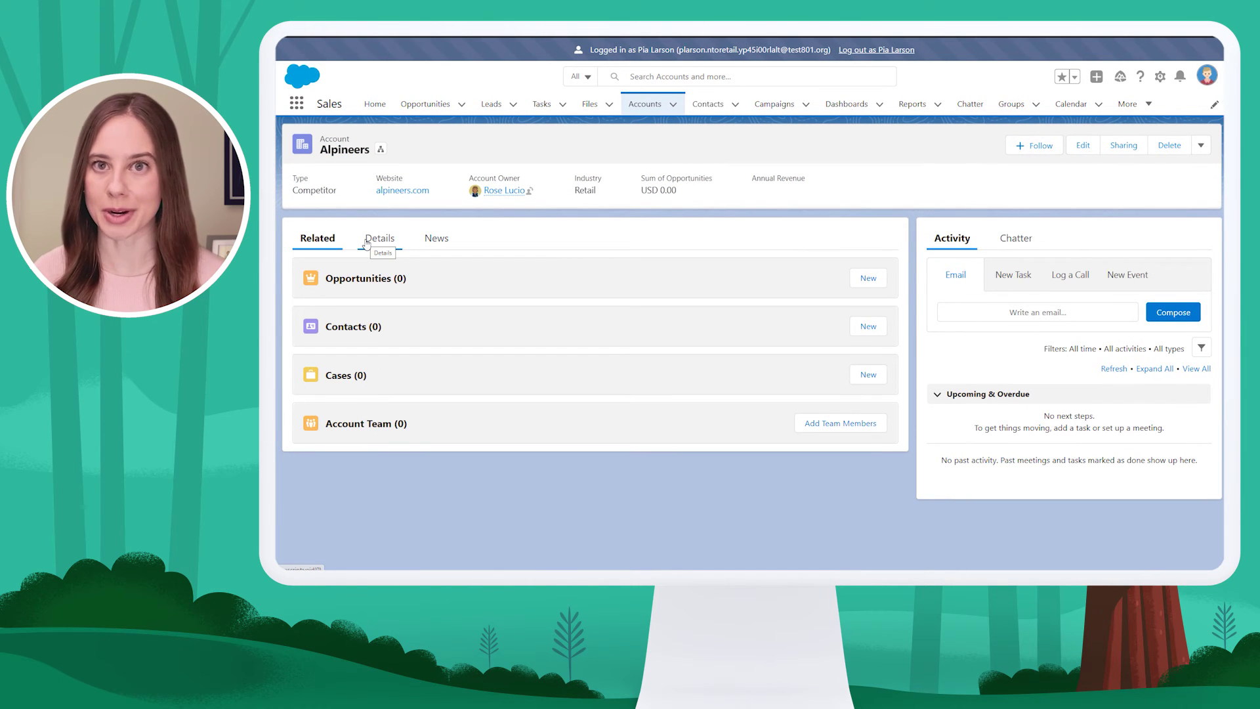
pyautogui.click(392, 240)
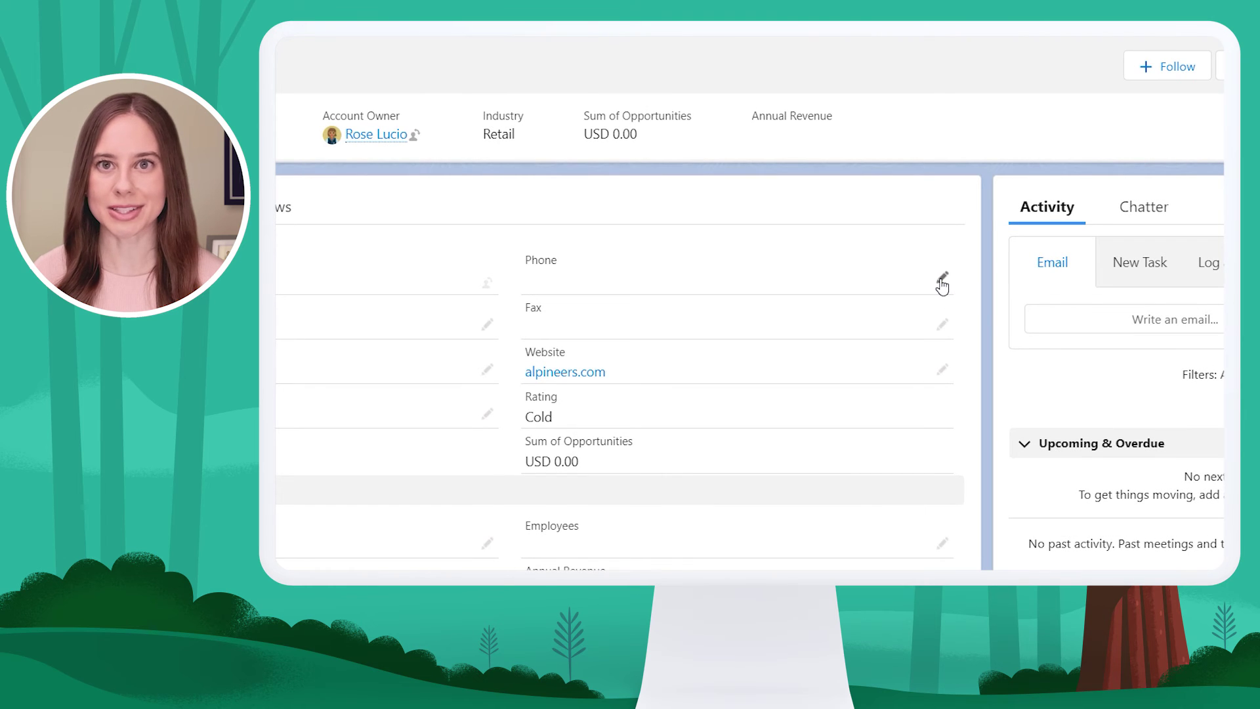
pyautogui.click(942, 284)
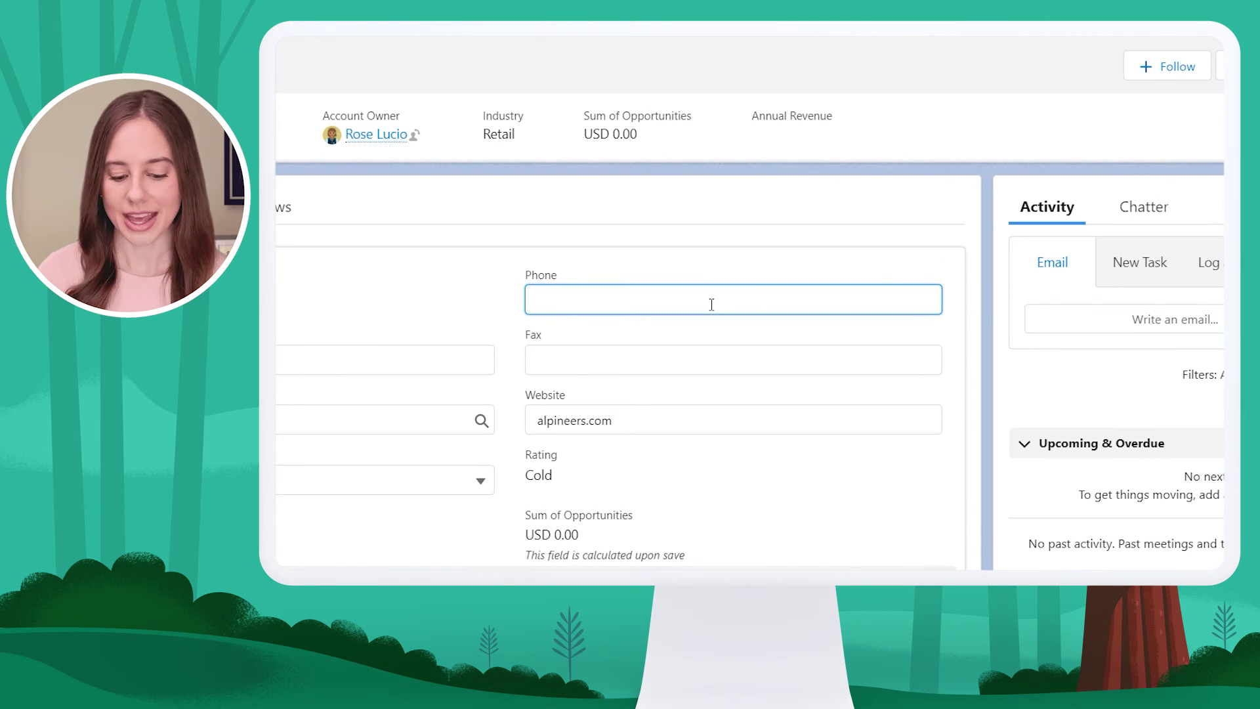
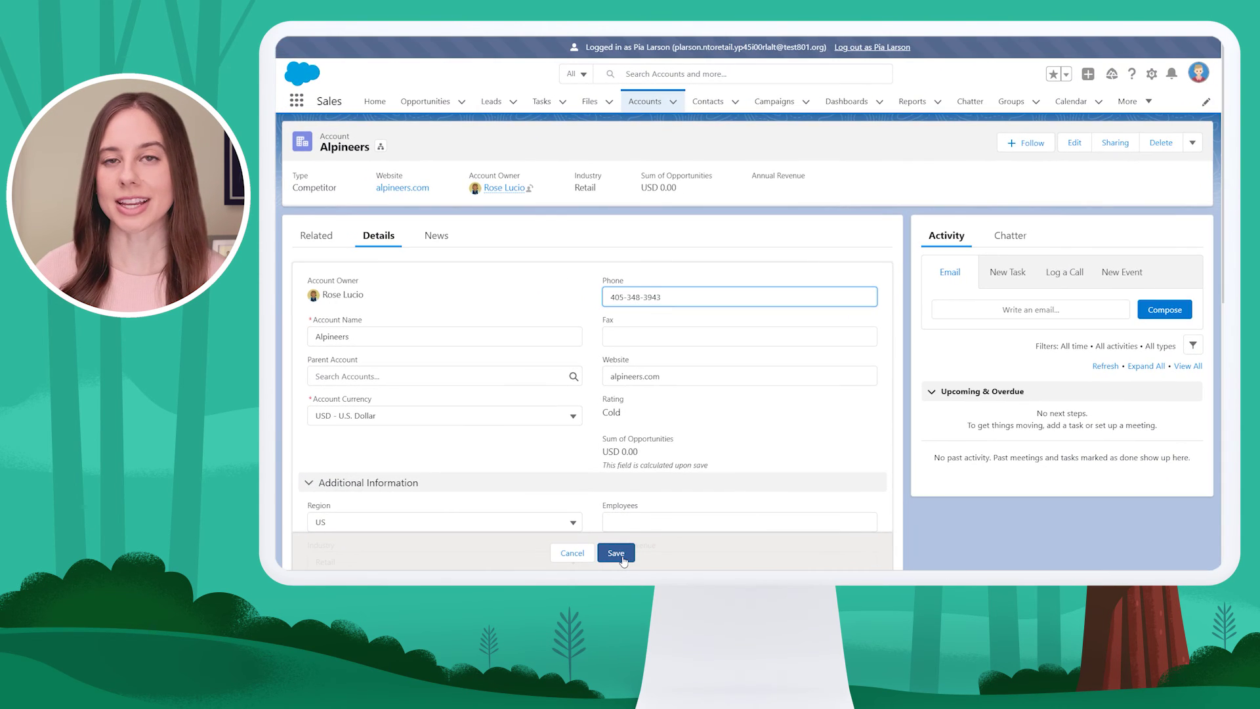
pyautogui.click(617, 553)
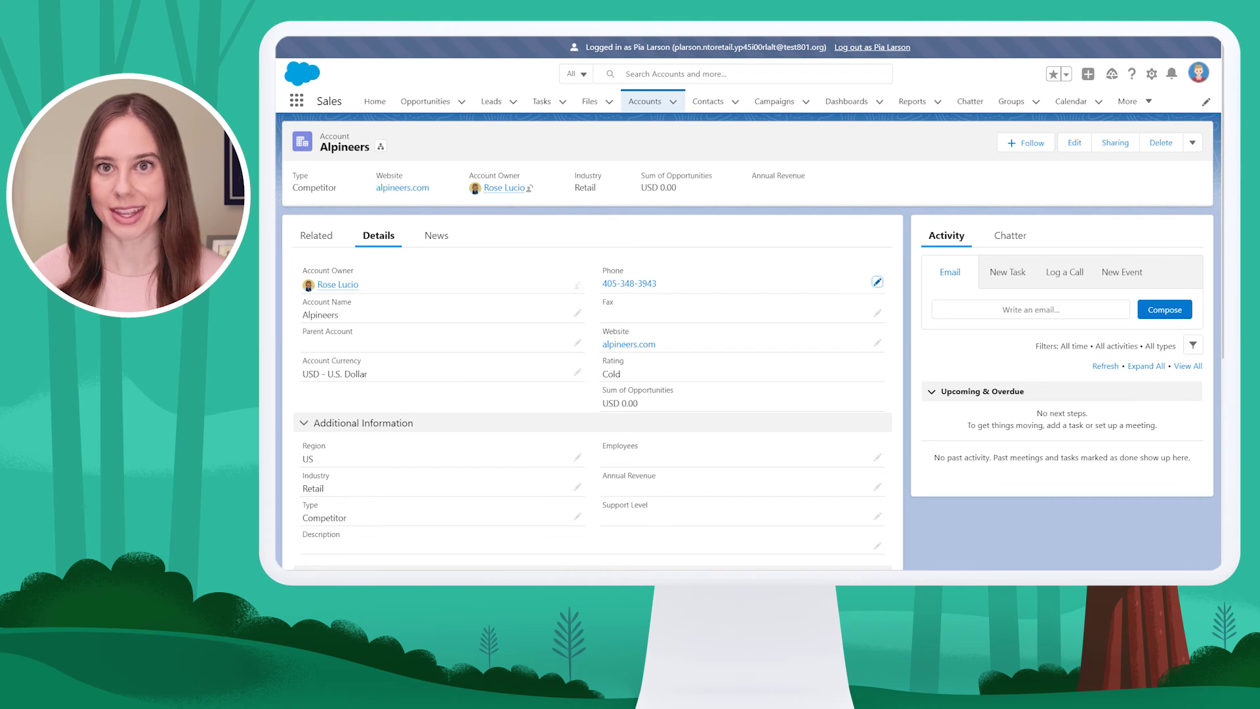
# Log out of the other user's session and open View Setup Audit Trail via a 'setup aud' search
pyautogui.click(878, 51)
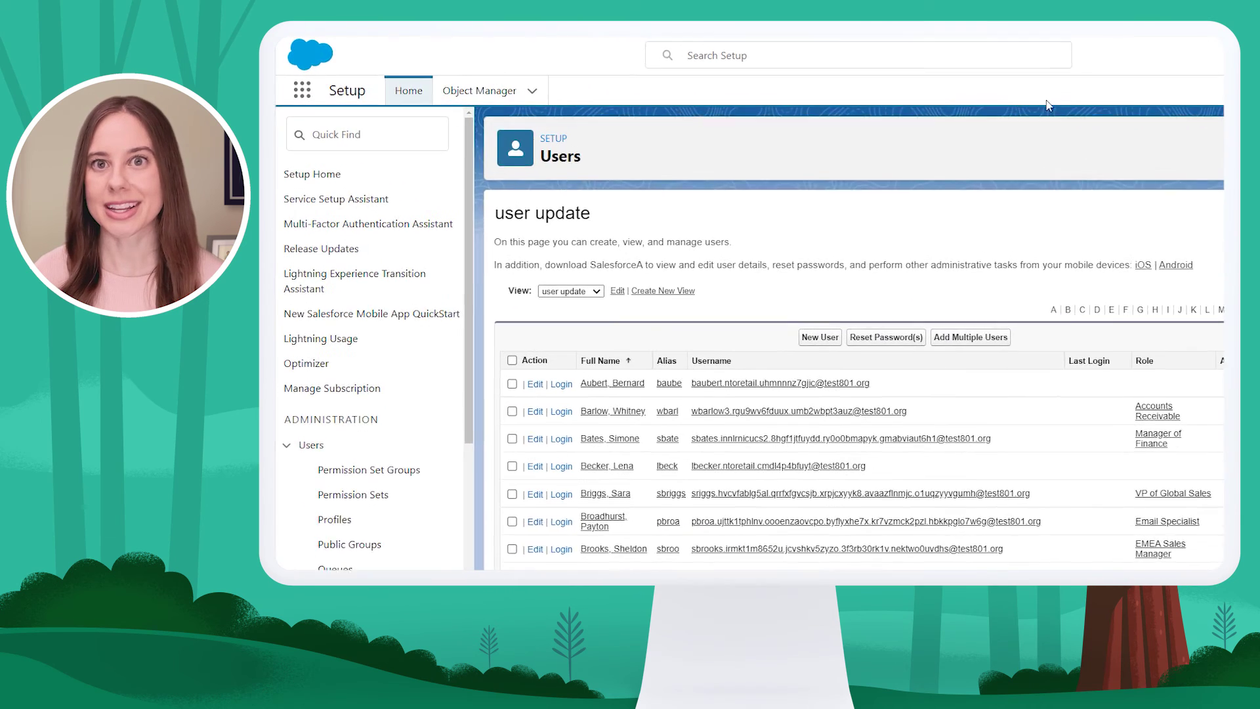
pyautogui.click(405, 134)
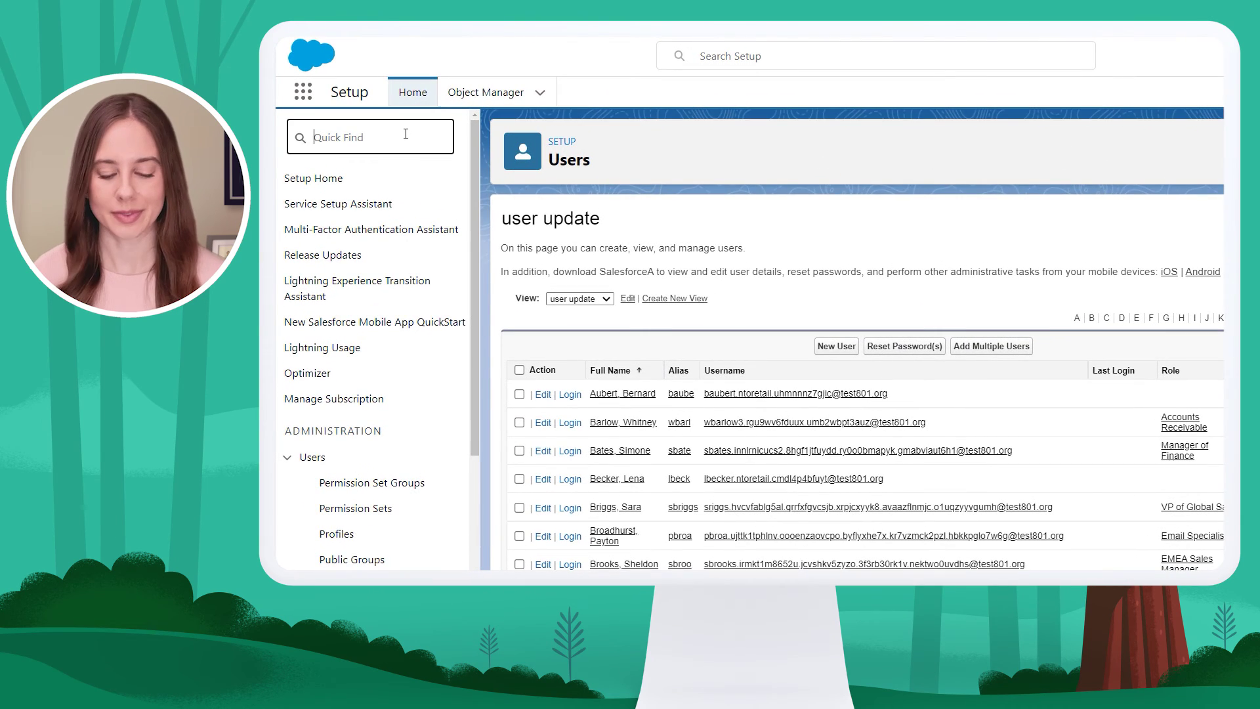
pyautogui.write('setup aud')
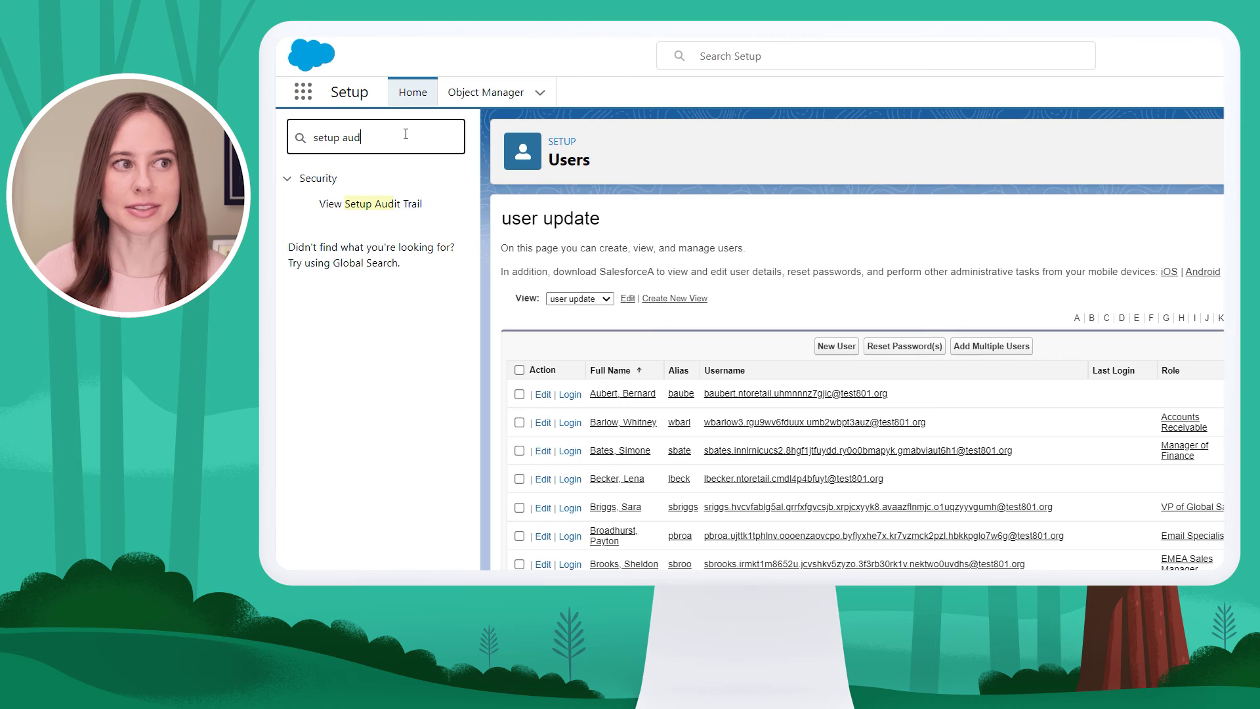
pyautogui.click(379, 205)
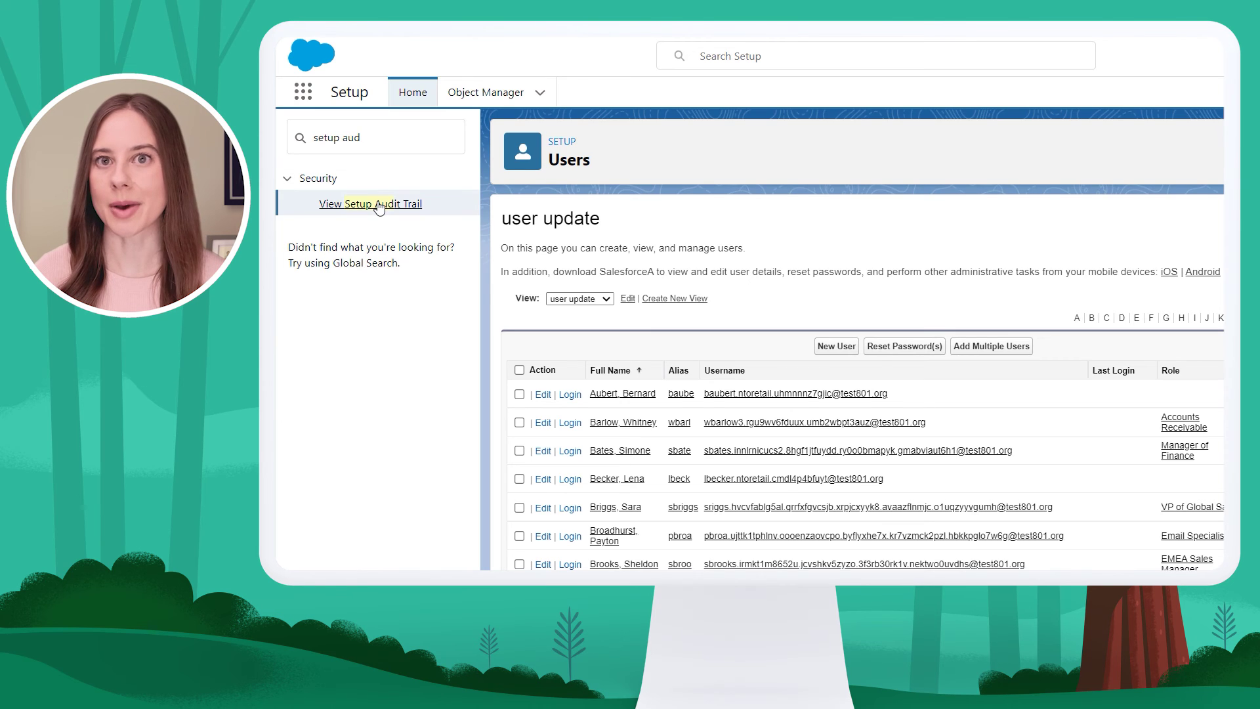